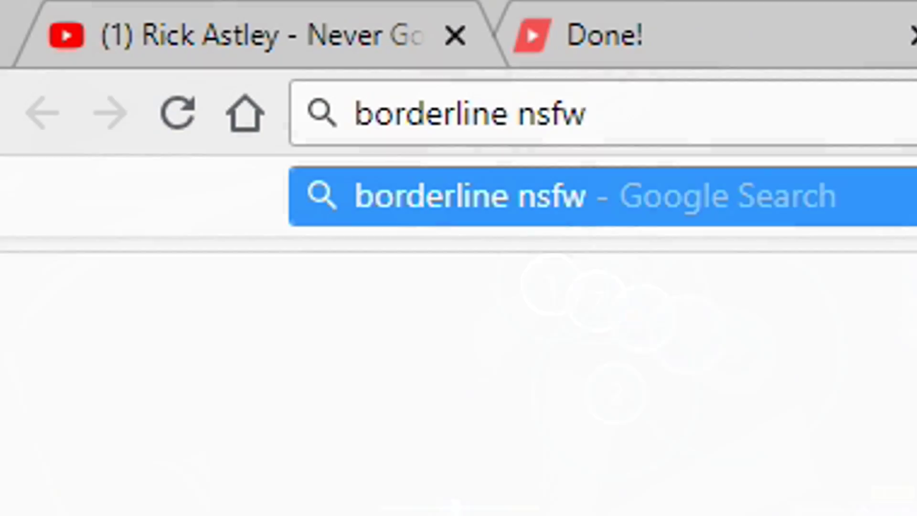
# Search the web for 'anime girl bg' and open the image results.
pyautogui.hotkey('ctrl', 'a')
pyautogui.write('anime girl bg')
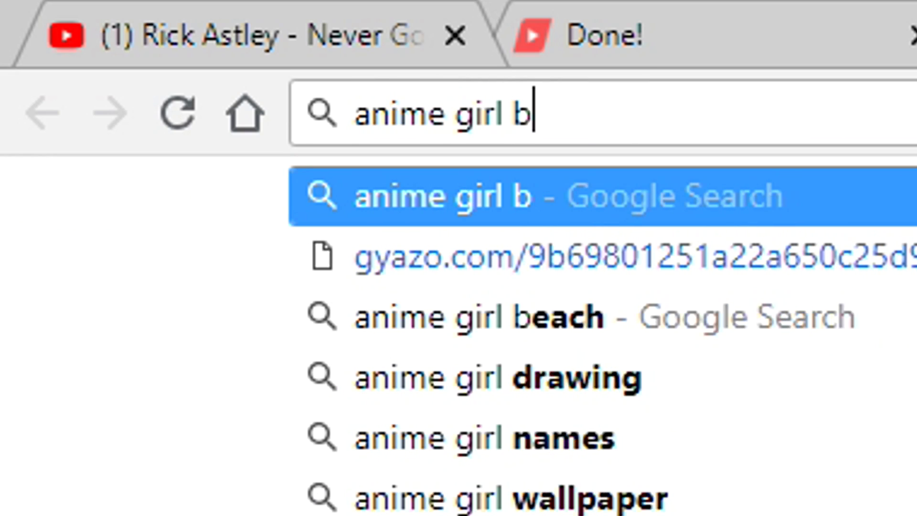
pyautogui.press('Return')
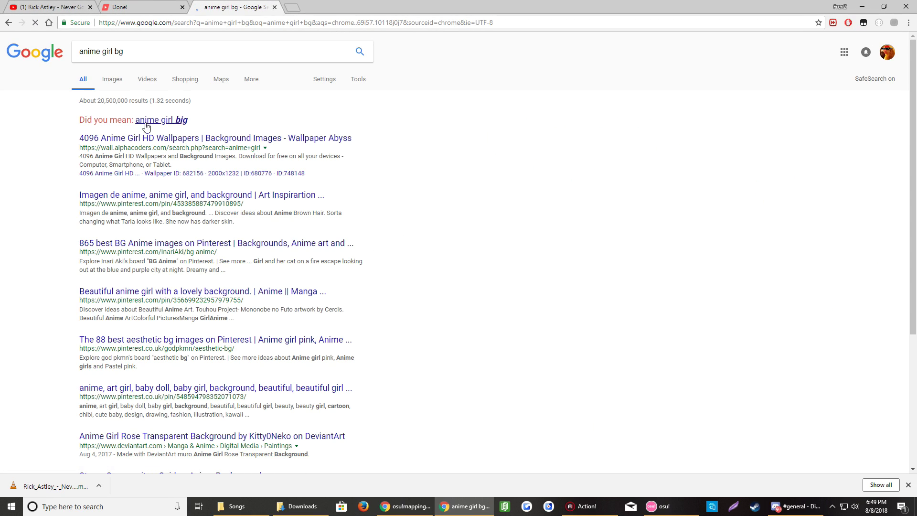
pyautogui.click(123, 84)
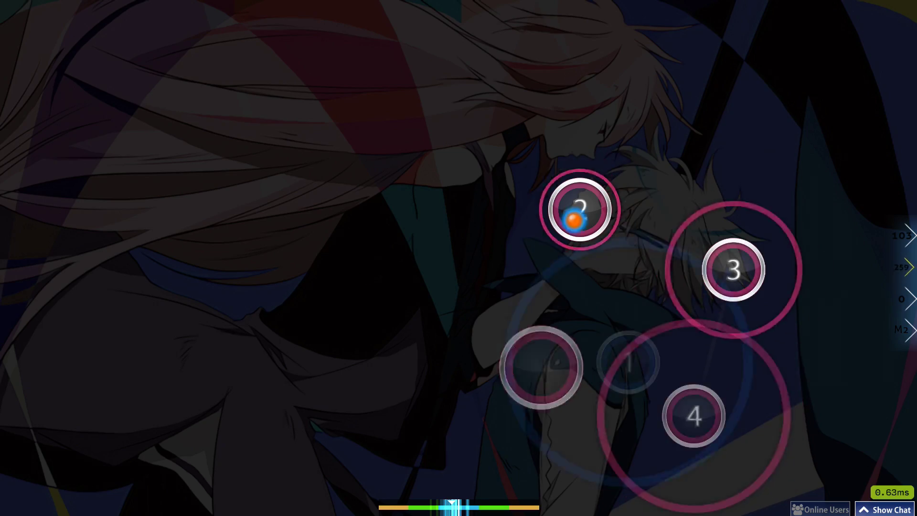
# Drop the song's mp3 into osu! to start a new beatmap.
pyautogui.press('x')
pyautogui.press('x')
pyautogui.press('x')
pyautogui.press('x')
pyautogui.press('x')
pyautogui.press('x')
pyautogui.press('x')
pyautogui.press('x')
pyautogui.press('x')
pyautogui.press('x')
pyautogui.press('x')
pyautogui.press('x')
pyautogui.press('x')
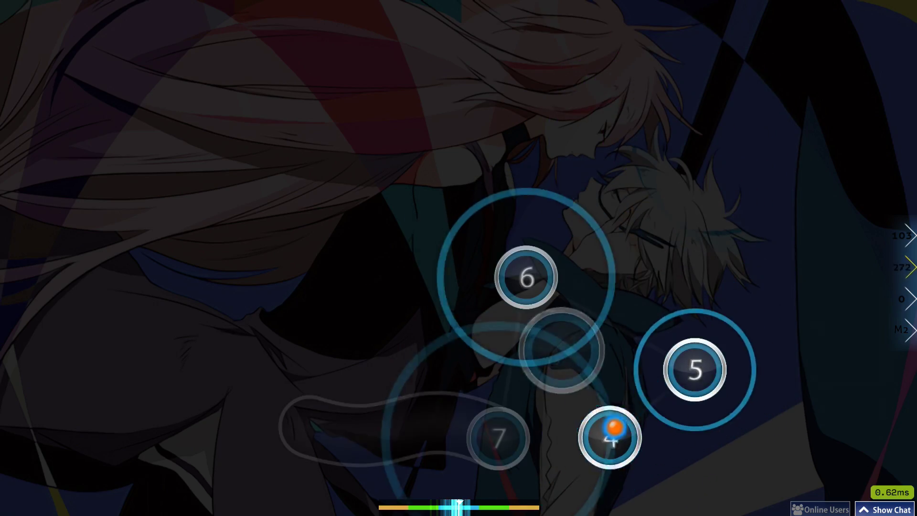
pyautogui.press('x')
pyautogui.press('x')
pyautogui.press('x')
pyautogui.press('x')
pyautogui.press('x')
pyautogui.press('x')
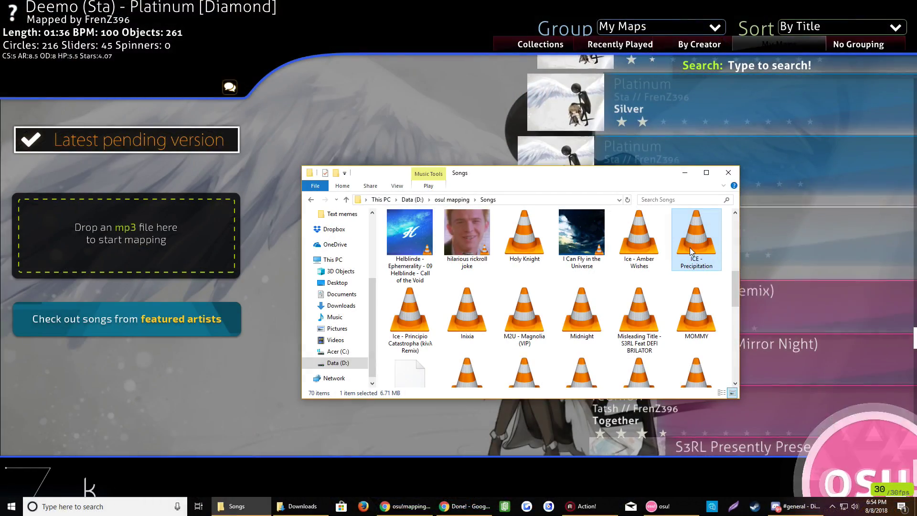
pyautogui.moveTo(680, 273); pyautogui.dragTo(375, 144)
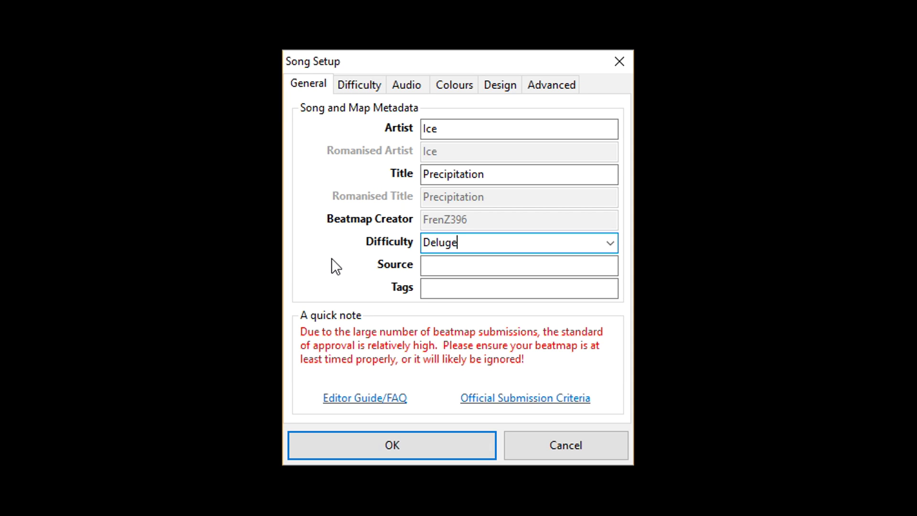
# Set HP drain 6, larger circles, faster approach rate and overall difficulty 9.2, then confirm.
pyautogui.click(360, 84)
pyautogui.moveTo(513, 133); pyautogui.dragTo(530, 131)
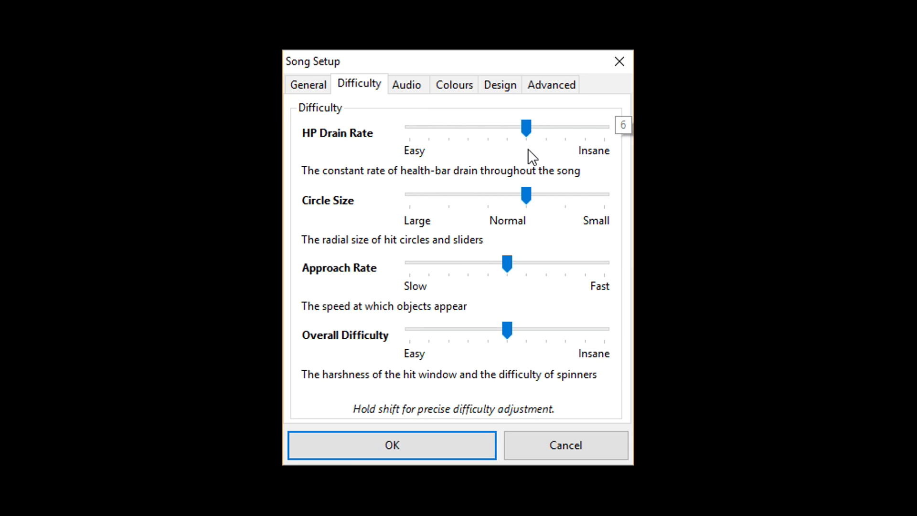
pyautogui.moveTo(527, 199); pyautogui.dragTo(488, 198)
pyautogui.moveTo(508, 265); pyautogui.dragTo(550, 269)
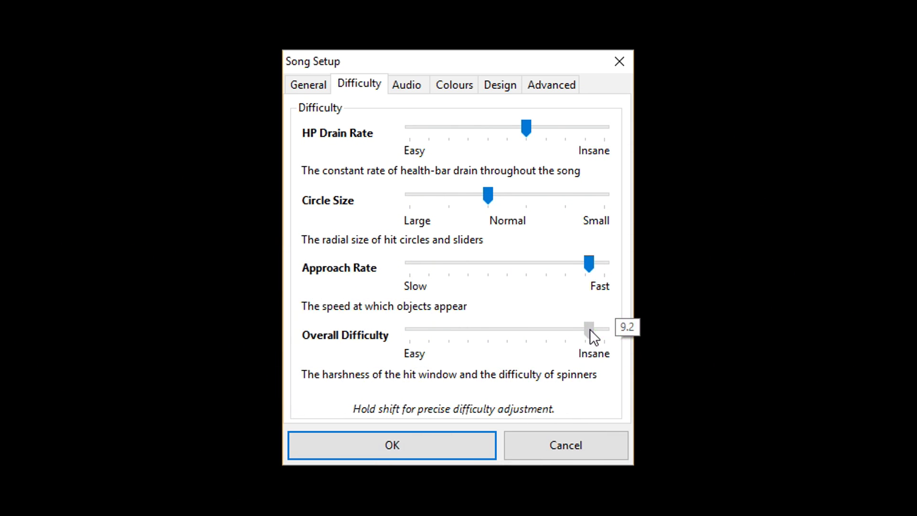
pyautogui.click(448, 443)
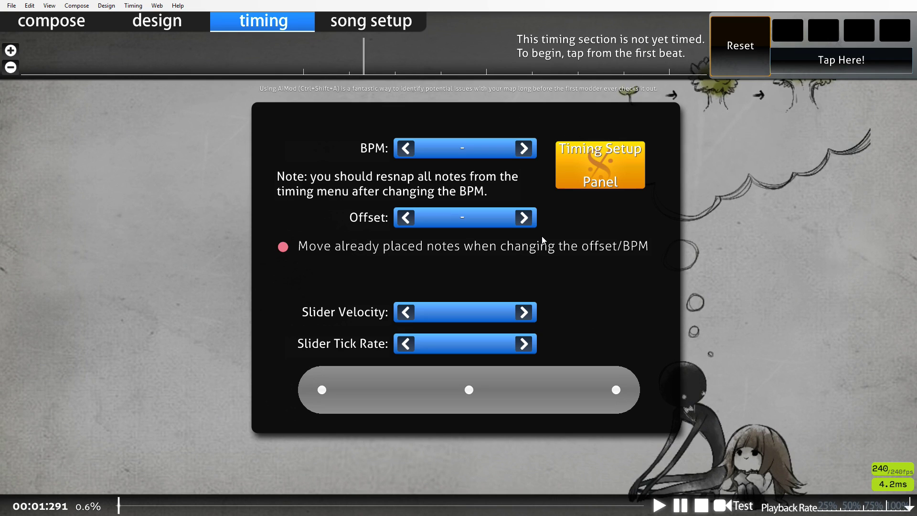
# Time the song at 167 BPM with a 1180 ms offset.
pyautogui.press('Left')
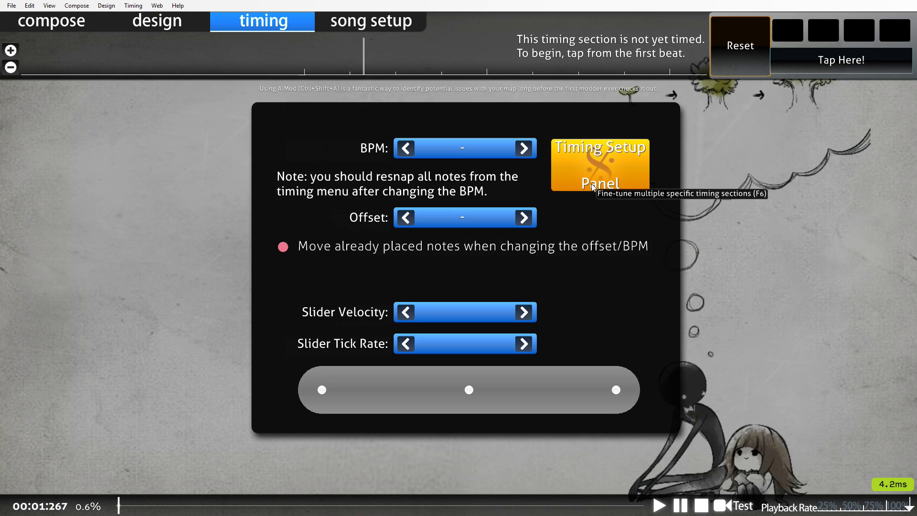
pyautogui.click(592, 184)
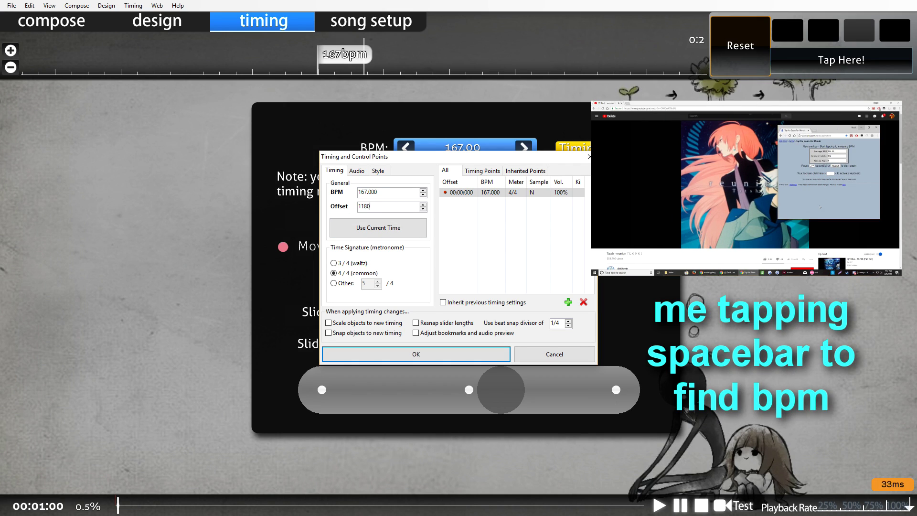
pyautogui.click(428, 354)
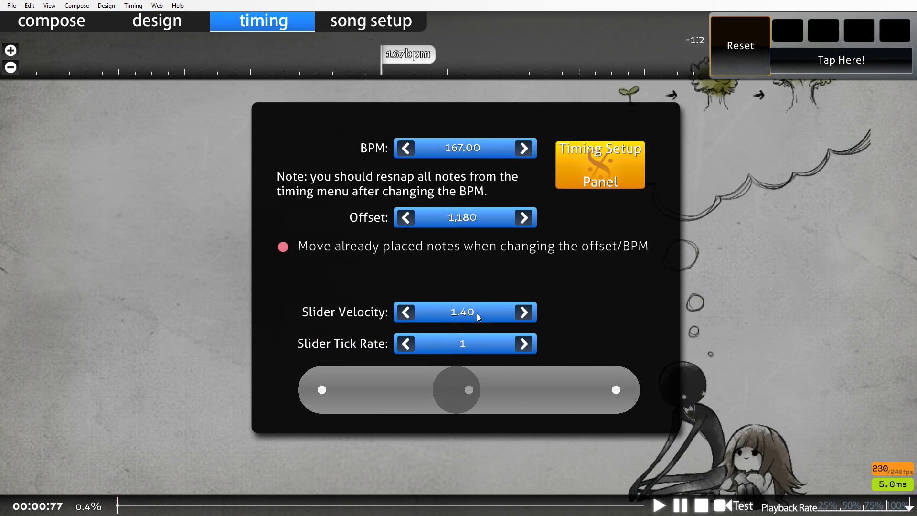
# Nudge the timing offset later, from 1180 to 1212 ms.
pyautogui.click(523, 218)
pyautogui.click(524, 218)
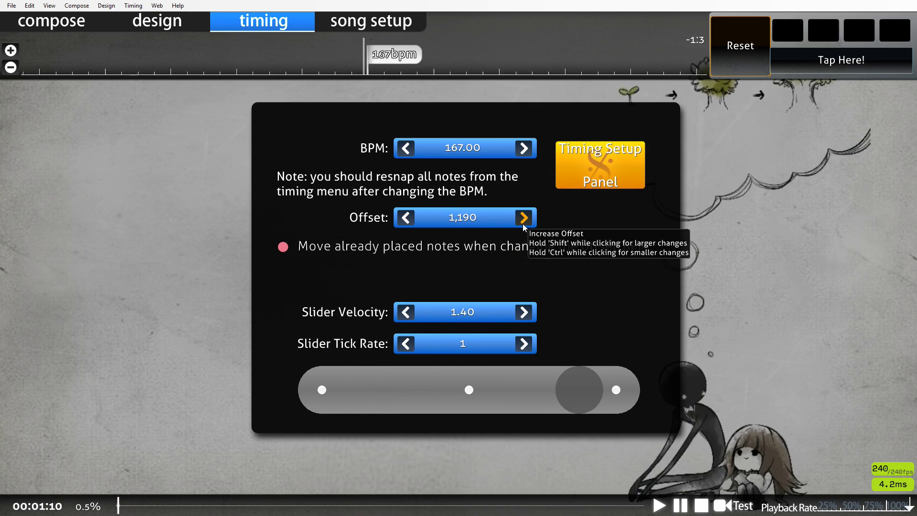
pyautogui.click(524, 217)
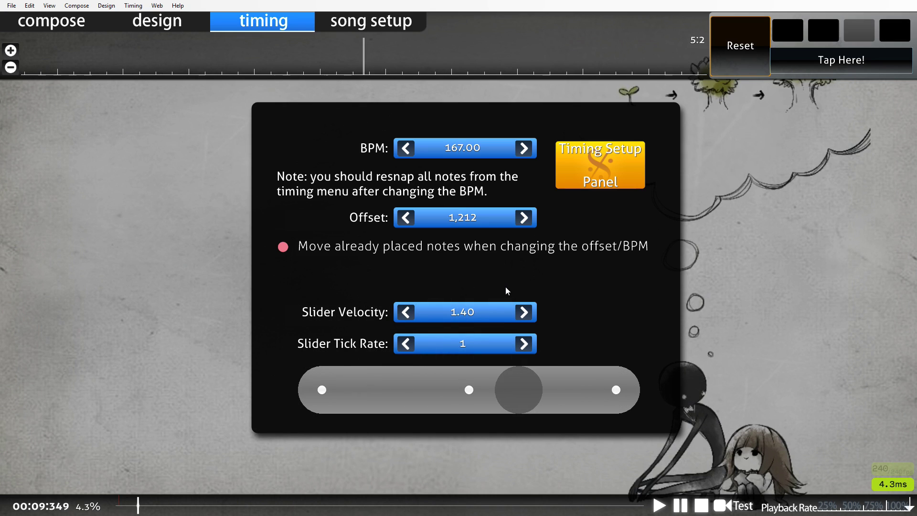
# Change the time signature to 3/4 and restart playback.
pyautogui.click(592, 160)
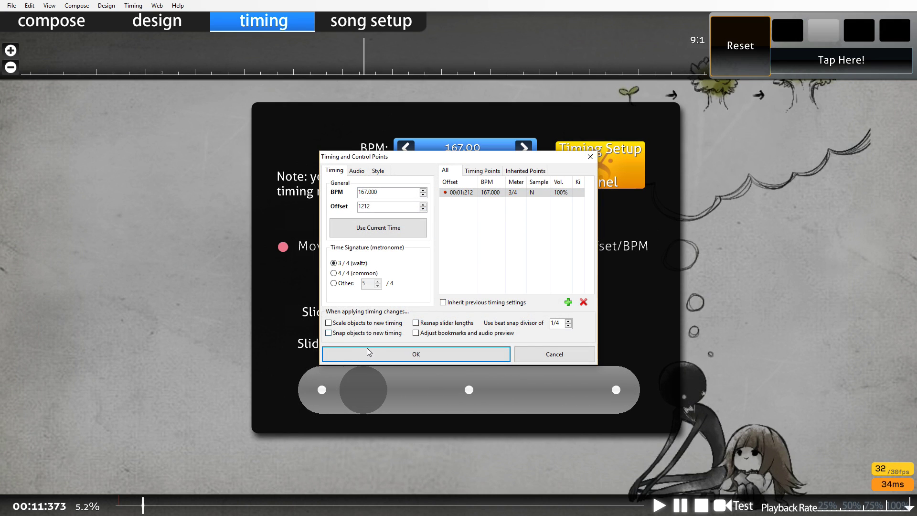
pyautogui.click(368, 353)
pyautogui.press('z')
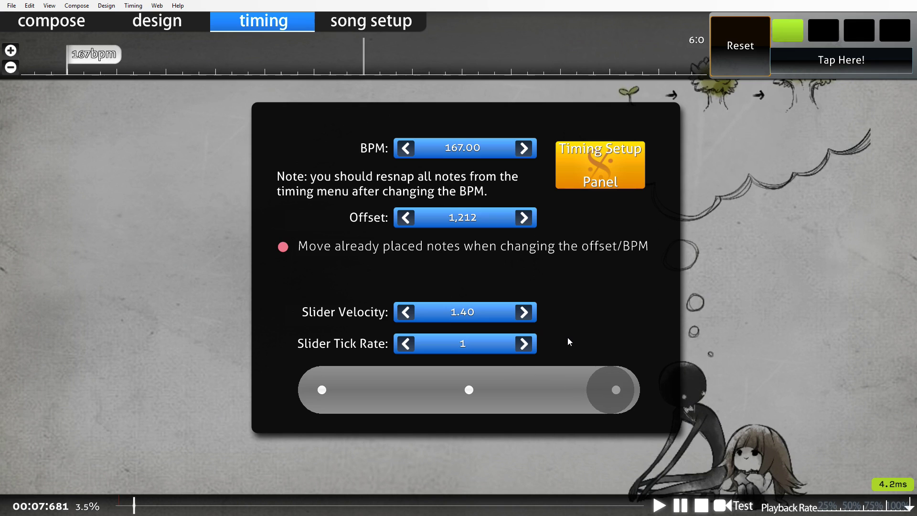
# Raise the slider velocity to 2.10 and save the beatmap.
pyautogui.click(524, 312)
pyautogui.click(524, 312)
pyautogui.click(524, 312)
pyautogui.click(524, 312)
pyautogui.click(524, 312)
pyautogui.click(523, 312)
pyautogui.click(524, 312)
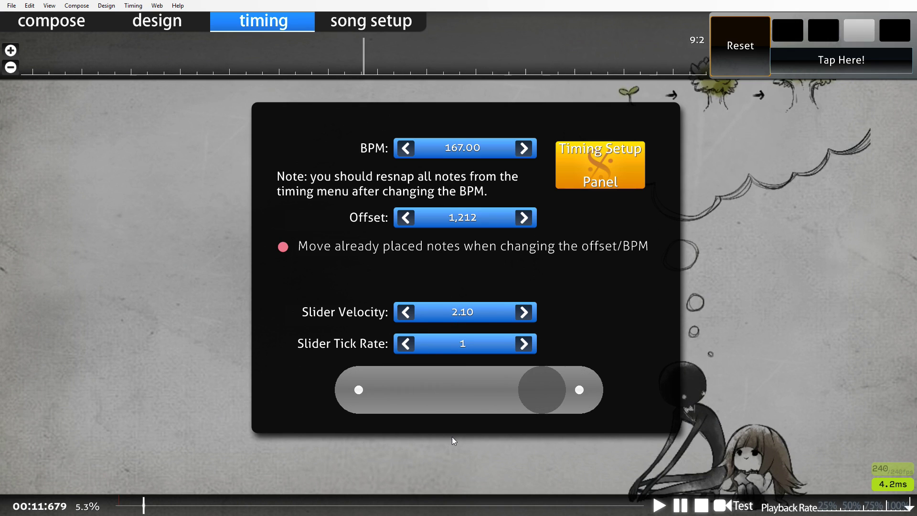
pyautogui.hotkey('ctrl', 's')
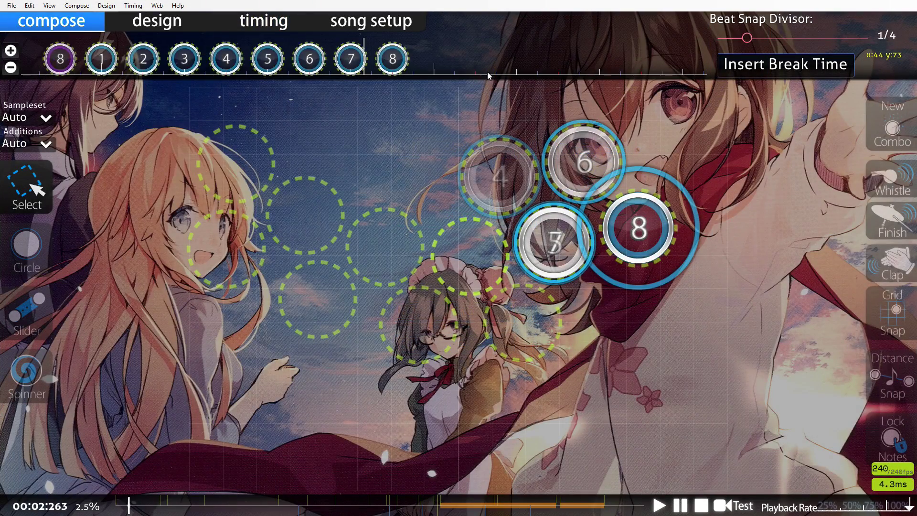
# Place the first hit circles just above the playfield centre on the opening beats.
pyautogui.scroll(3, 507, 195)
pyautogui.press('2')
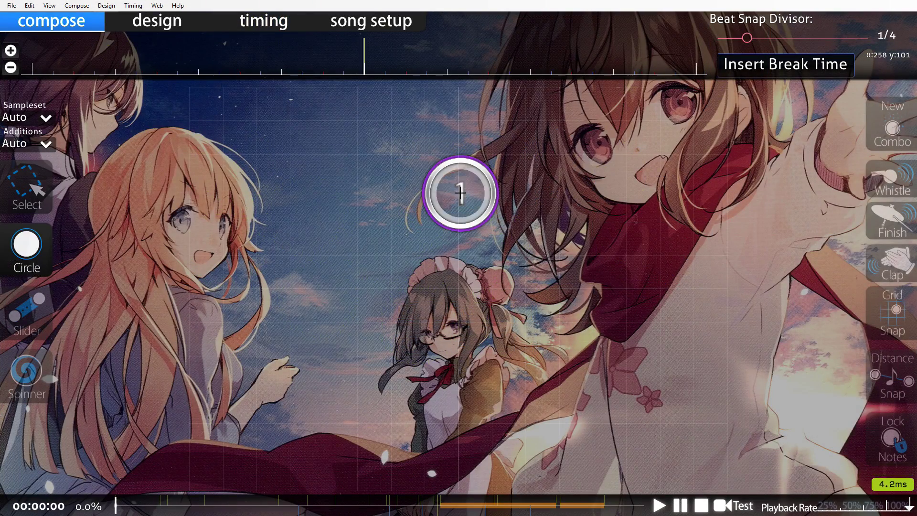
pyautogui.click(315, 165)
pyautogui.scroll(-1, 314, 166)
pyautogui.click(319, 171)
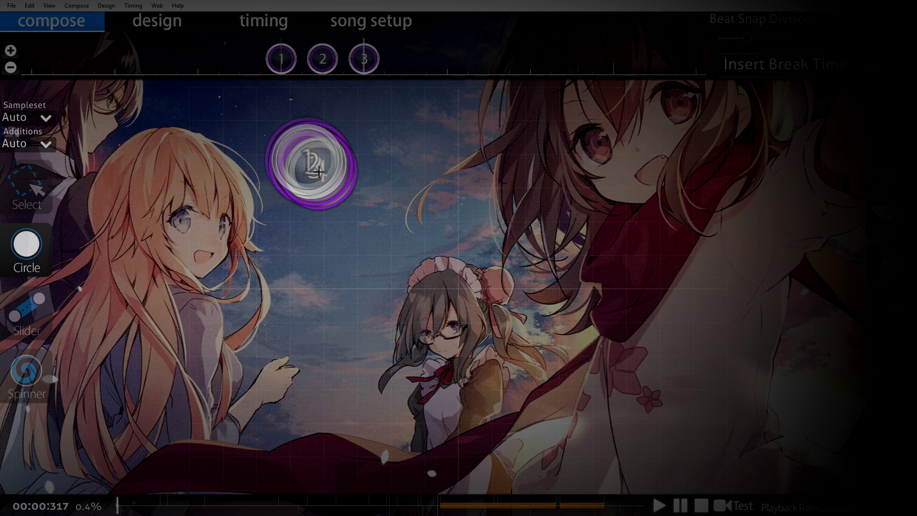
pyautogui.click(319, 171)
pyautogui.scroll(-1, 318, 171)
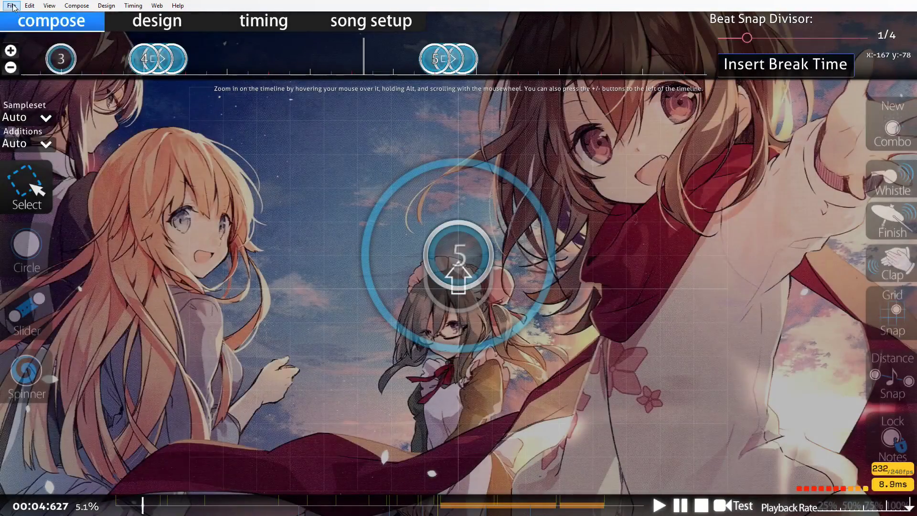
# Create a new difficulty named practice, confirm its setup, and clear all objects.
pyautogui.click(11, 5)
pyautogui.click(34, 47)
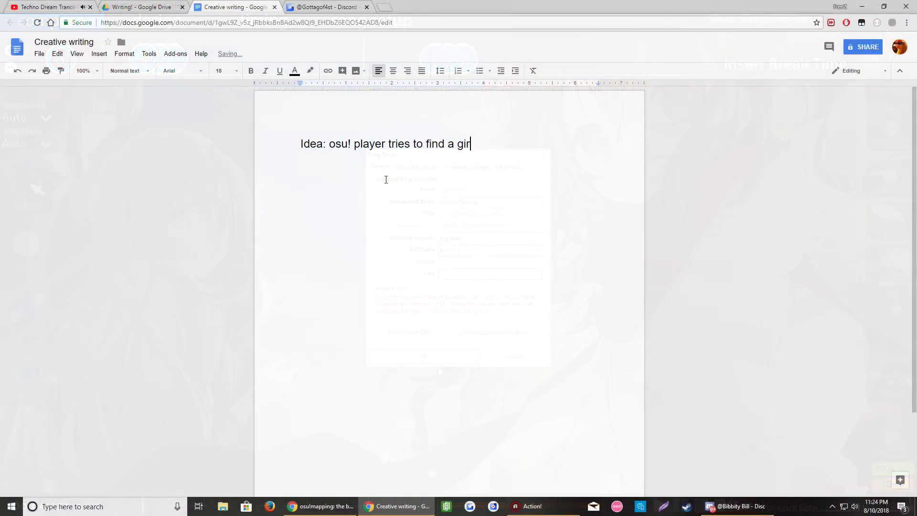
pyautogui.write('lfriend')
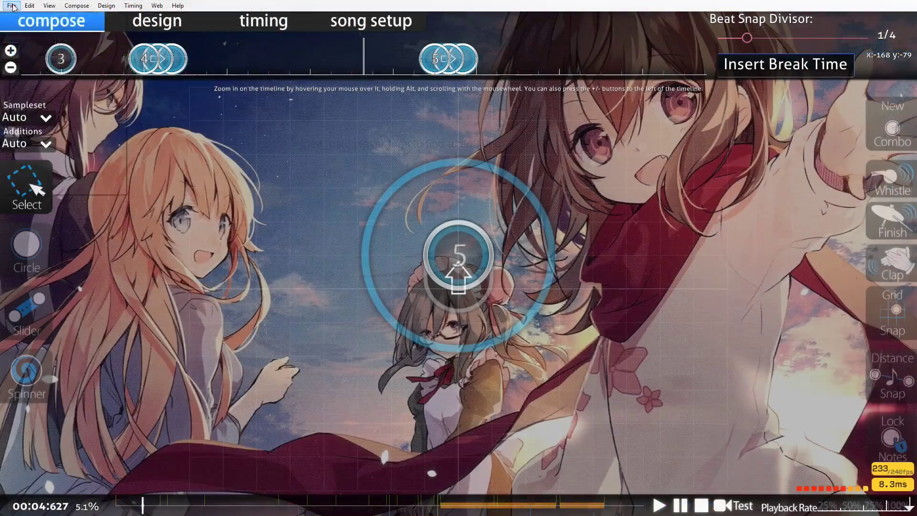
pyautogui.click(11, 6)
pyautogui.click(371, 21)
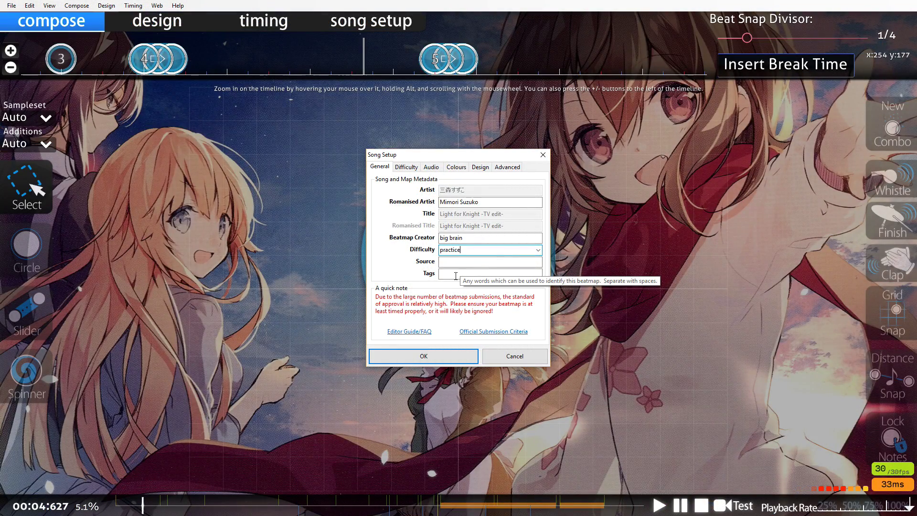
pyautogui.click(439, 364)
pyautogui.click(479, 286)
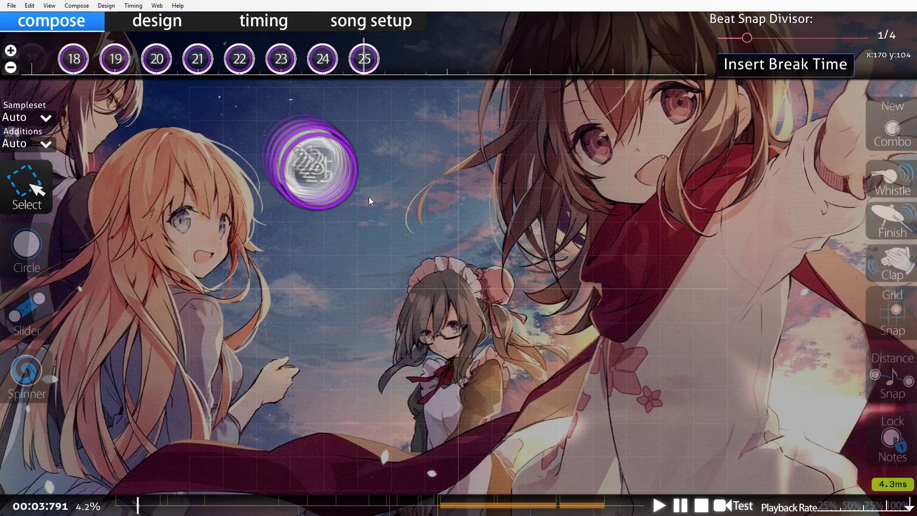
# Rewind to the map's start, step forward, and paste copies of circles 1 and 2.
pyautogui.scroll(15, 382, 207)
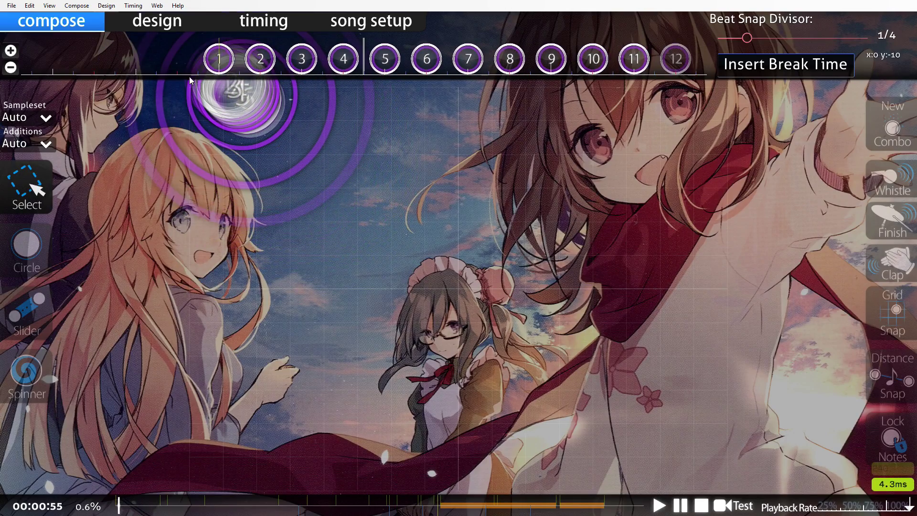
pyautogui.press('space')
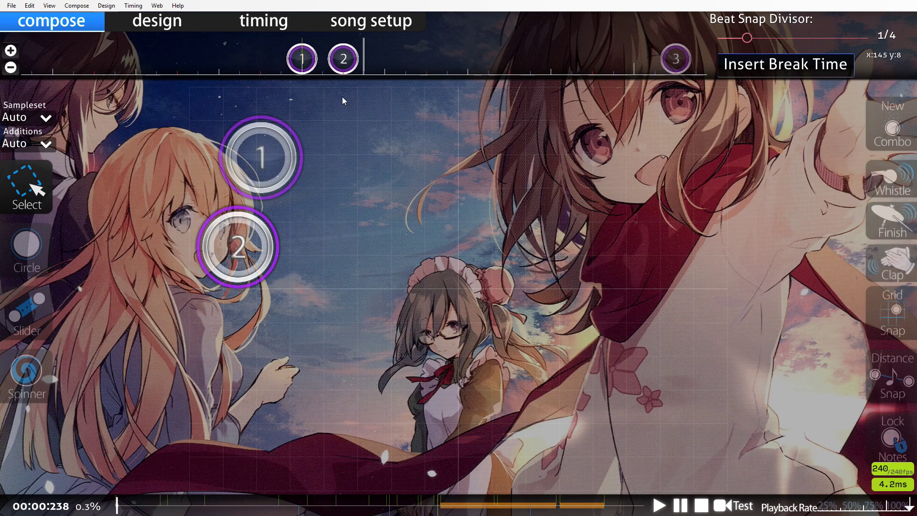
pyautogui.hotkey('ctrl', 'v')
# Rotate the pasted circle pair by -60 degrees.
pyautogui.hotkey('ctrl', 'shift', 'r')
pyautogui.write('-60')
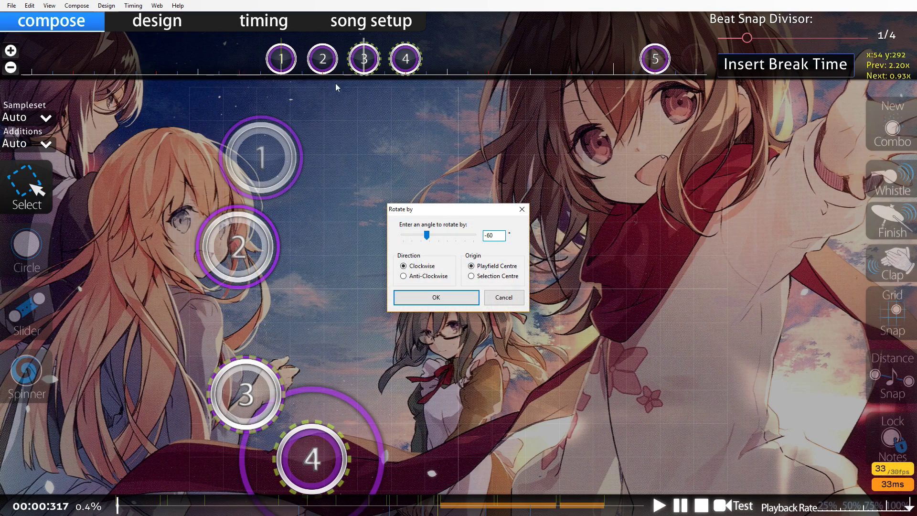
pyautogui.click(435, 299)
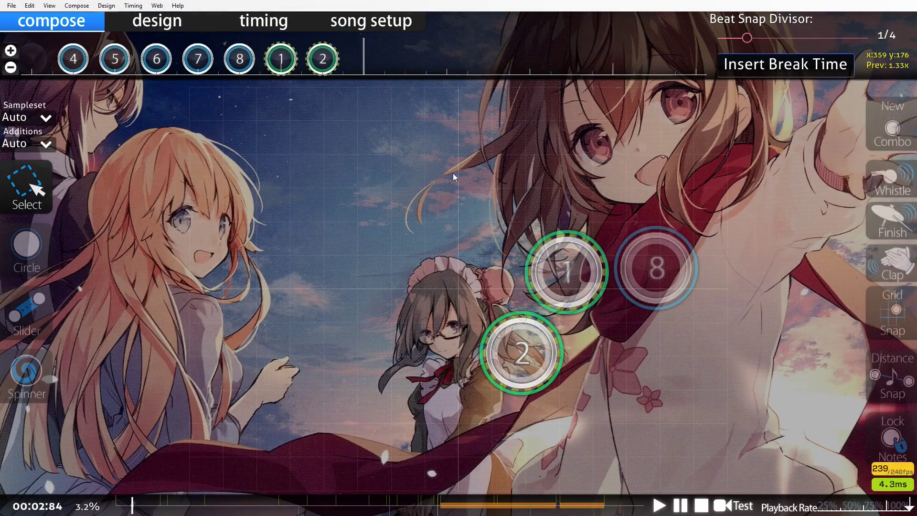
# Paste another pair, rotate it -60 degrees, move it down-right and delete an extra circle.
pyautogui.hotkey('ctrl', 'v')
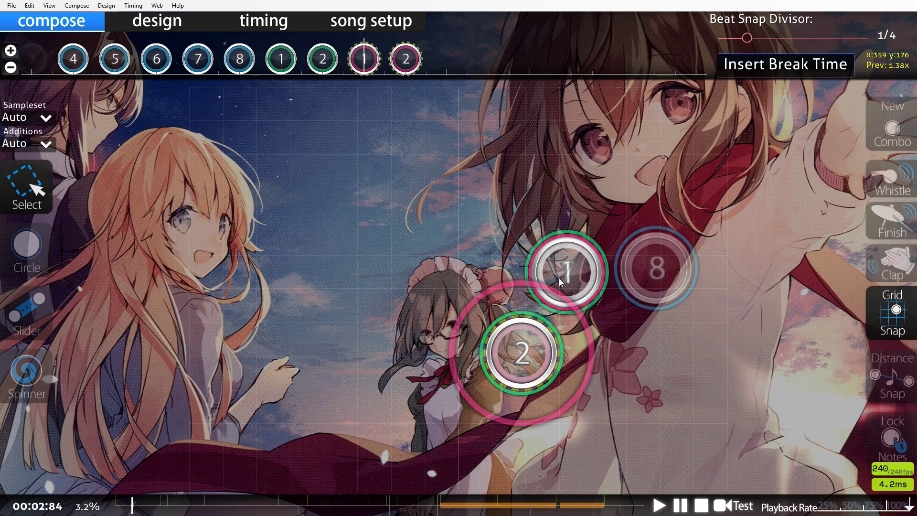
pyautogui.hotkey('ctrl', 'shift', 'r')
pyautogui.write('-60')
pyautogui.click(437, 297)
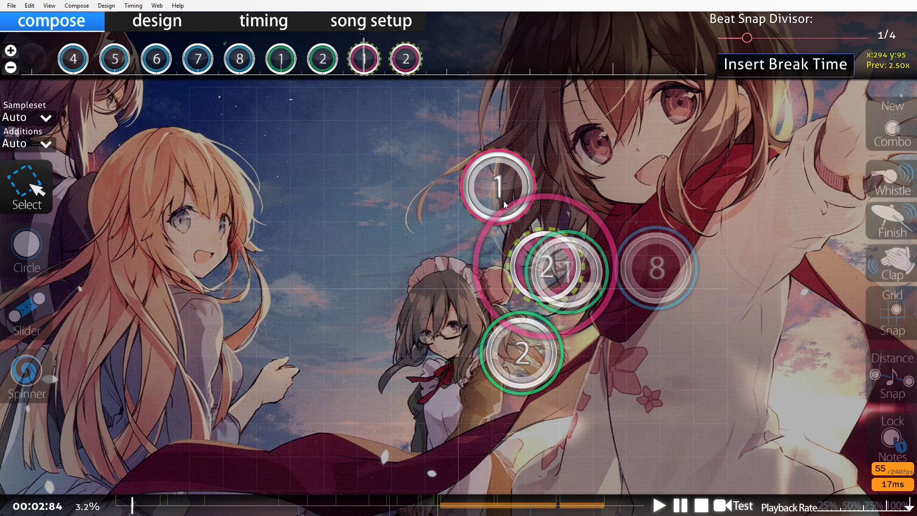
pyautogui.moveTo(483, 181); pyautogui.dragTo(552, 267)
pyautogui.rightClick(367, 65)
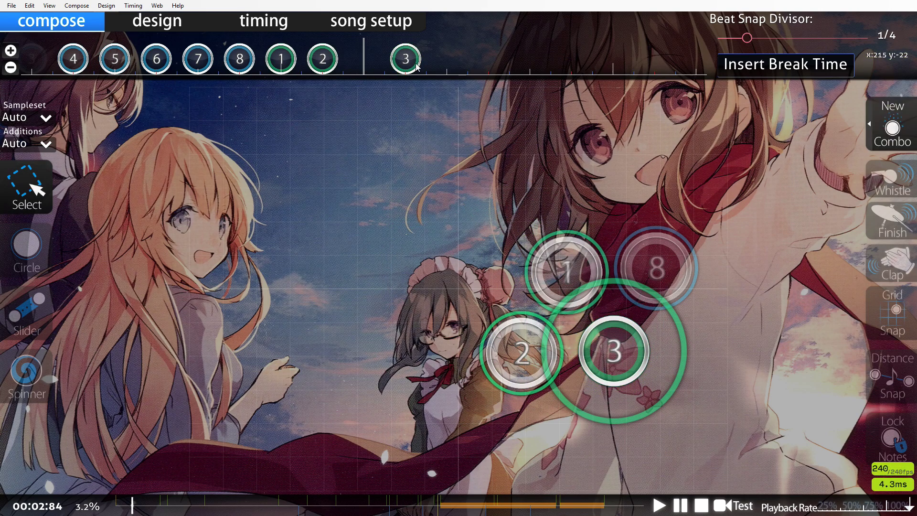
# Paste a further set, move it down-right, and delete the unwanted pasted circles.
pyautogui.scroll(-1, 266, 66)
pyautogui.hotkey('ctrl', 'v')
pyautogui.moveTo(568, 282); pyautogui.dragTo(616, 358)
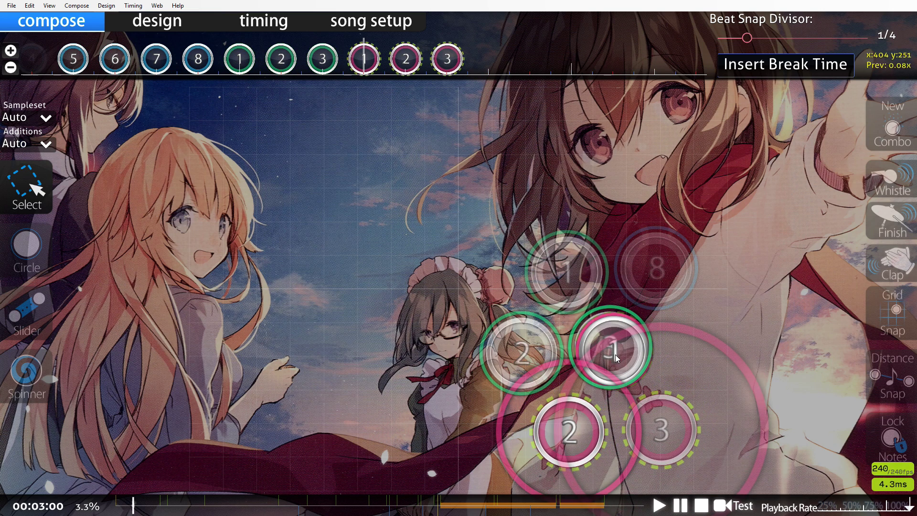
pyautogui.rightClick(377, 70)
pyautogui.hotkey('ctrl', 'a')
pyautogui.press('Delete')
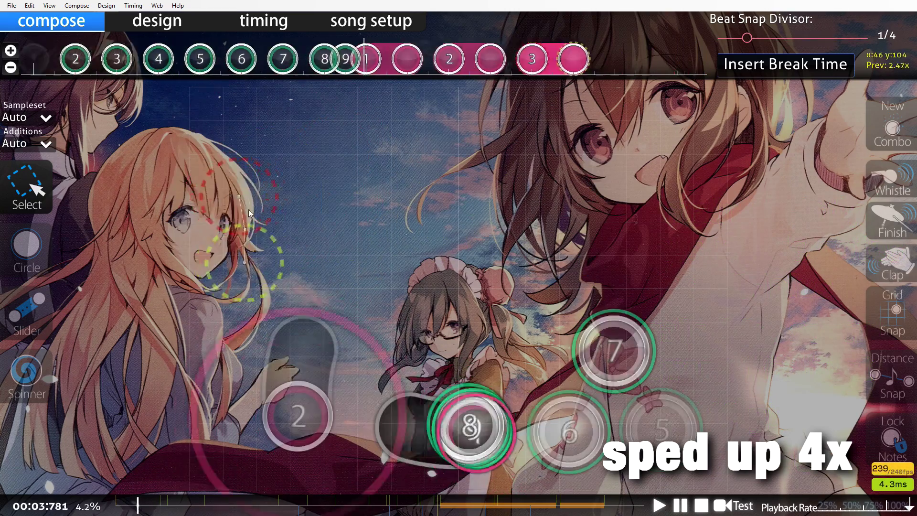
# Shift the slider left and place new circles 4, 5, 7 and 8, replacing the old circle 7.
pyautogui.moveTo(249, 212); pyautogui.dragTo(225, 213)
pyautogui.click(308, 324)
pyautogui.moveTo(308, 324); pyautogui.dragTo(215, 383)
pyautogui.scroll(-2, 208, 399)
pyautogui.scroll(-2, 215, 383)
pyautogui.click(311, 258)
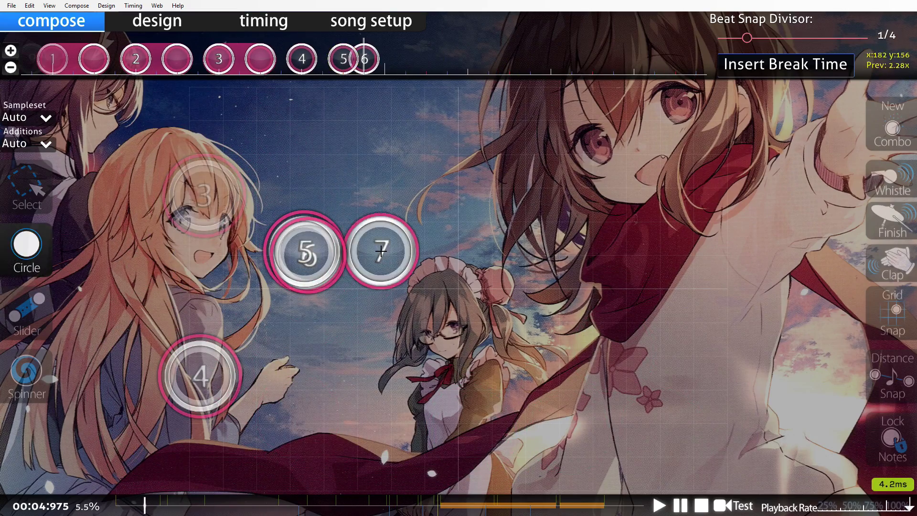
pyautogui.rightClick(381, 251)
pyautogui.click(375, 303)
pyautogui.click(383, 229)
# Select the slider beside circle 5 and scrub the timeline back and forth to review the section.
pyautogui.press('1')
pyautogui.click(415, 257)
pyautogui.scroll(6, 415, 256)
pyautogui.scroll(-9, 275, 282)
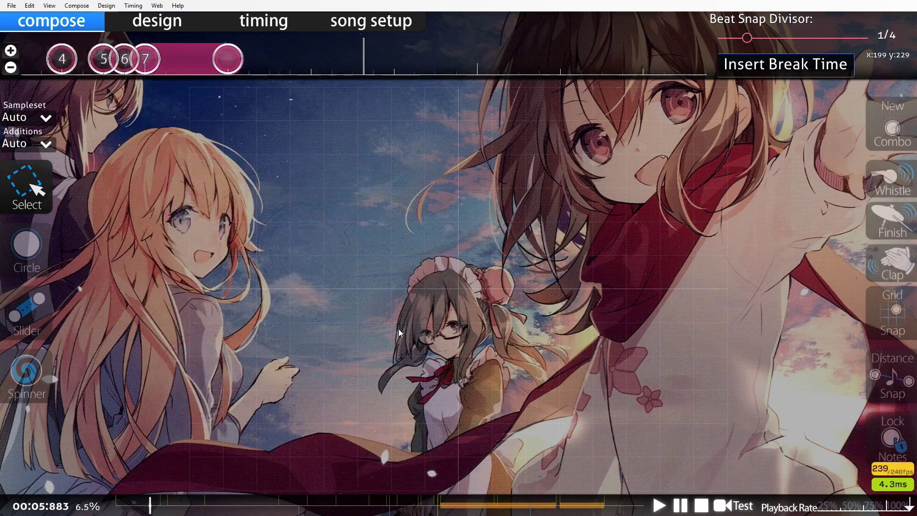
pyautogui.scroll(9, 398, 329)
pyautogui.scroll(-2, 398, 329)
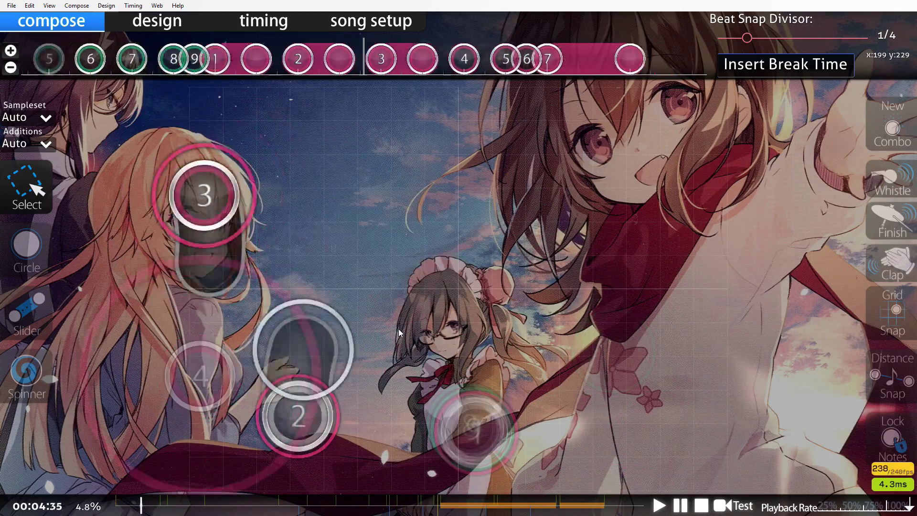
pyautogui.scroll(2, 399, 329)
pyautogui.scroll(-6, 402, 321)
pyautogui.scroll(2, 429, 261)
pyautogui.scroll(-1, 407, 343)
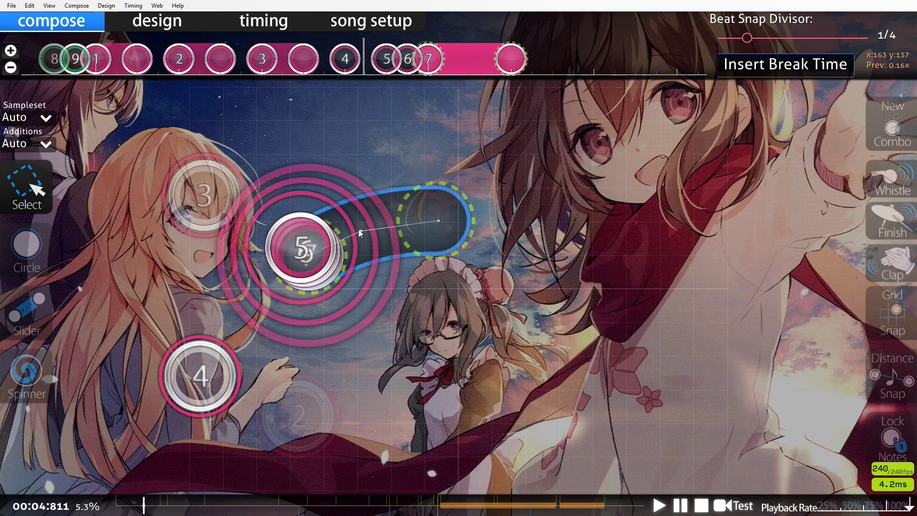
pyautogui.scroll(-3, 430, 272)
pyautogui.scroll(2, 485, 308)
pyautogui.scroll(-2, 577, 298)
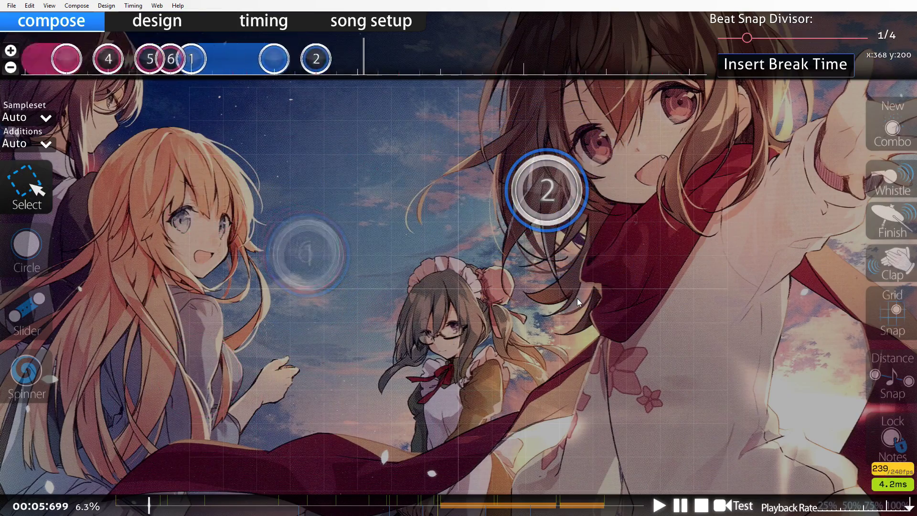
pyautogui.scroll(1, 577, 298)
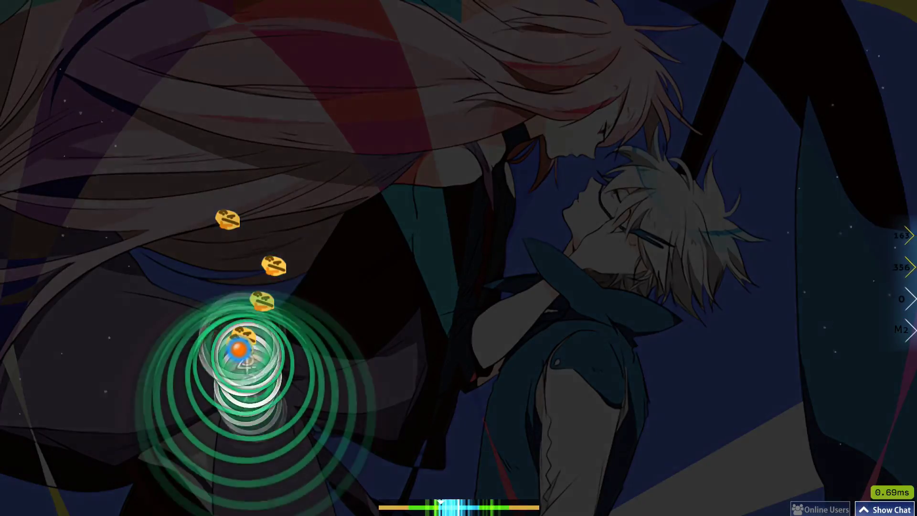
# Tap Z and X in rhythm to clear the stream of circles and the sliders.
pyautogui.press('z')
pyautogui.press('x')
pyautogui.press('z')
pyautogui.press('x')
pyautogui.press('z')
pyautogui.press('x')
pyautogui.press('z')
pyautogui.press('x')
pyautogui.press('z')
pyautogui.press('x')
pyautogui.press('z')
pyautogui.press('x')
pyautogui.press('z')
pyautogui.press('x')
pyautogui.press('z')
pyautogui.press('x')
pyautogui.press('z')
pyautogui.press('x')
pyautogui.press('z')
pyautogui.press('x')
pyautogui.press('z')
pyautogui.press('x')
pyautogui.press('z')
pyautogui.press('x')
pyautogui.press('z')
pyautogui.press('x')
pyautogui.press('z')
pyautogui.press('x')
pyautogui.press('z')
pyautogui.press('x')
pyautogui.press('z')
pyautogui.press('x')
pyautogui.press('z')
pyautogui.press('x')
pyautogui.press('z')
pyautogui.press('x')
pyautogui.press('z')
pyautogui.press('x')
pyautogui.press('z')
pyautogui.press('x')
pyautogui.press('z')
pyautogui.press('x')
pyautogui.press('z')
pyautogui.press('x')
pyautogui.press('z')
pyautogui.press('x')
pyautogui.press('z')
pyautogui.press('x')
pyautogui.press('z')
pyautogui.press('z')
pyautogui.press('x')
pyautogui.press('z')
pyautogui.press('x')
pyautogui.press('z')
pyautogui.press('x')
pyautogui.press('z')
pyautogui.press('x')
pyautogui.press('z')
pyautogui.press('x')
pyautogui.press('z')
pyautogui.press('x')
pyautogui.press('z')
pyautogui.press('x')
pyautogui.press('z')
pyautogui.press('x')
pyautogui.press('z')
pyautogui.press('x')
pyautogui.press('z')
pyautogui.press('x')
pyautogui.press('z')
pyautogui.press('x')
pyautogui.press('z')
pyautogui.press('x')
pyautogui.press('z')
pyautogui.press('x')
pyautogui.press('z')
pyautogui.press('x')
pyautogui.press('z')
pyautogui.press('x')
pyautogui.press('z')
pyautogui.press('x')
pyautogui.press('z')
pyautogui.press('x')
pyautogui.press('z')
pyautogui.press('x')
pyautogui.press('z')
pyautogui.press('x')
pyautogui.press('x')
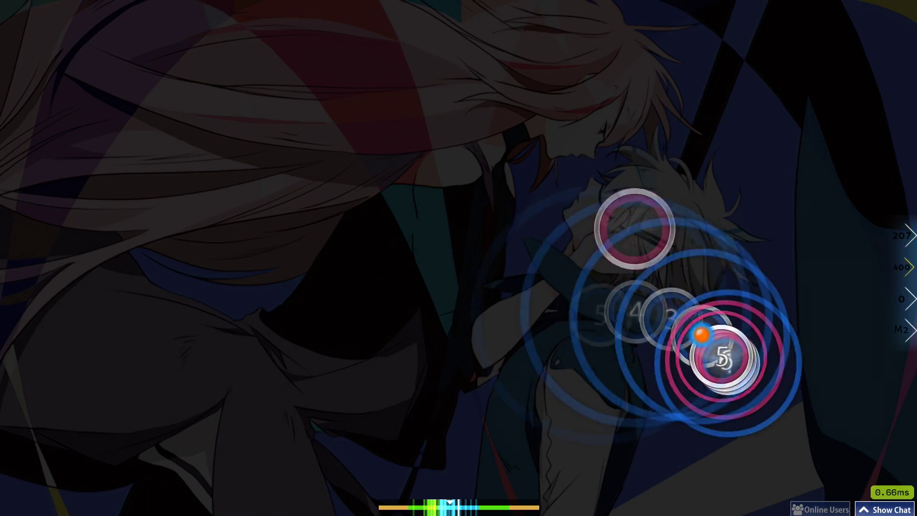
pyautogui.press('z')
pyautogui.press('x')
pyautogui.press('z')
pyautogui.press('x')
pyautogui.press('z')
pyautogui.press('x')
pyautogui.press('z')
pyautogui.press('x')
pyautogui.press('z')
pyautogui.press('x')
pyautogui.press('z')
pyautogui.press('x')
pyautogui.press('z')
pyautogui.press('x')
pyautogui.press('z')
pyautogui.press('x')
pyautogui.press('z')
pyautogui.press('x')
pyautogui.press('z')
pyautogui.press('x')
pyautogui.press('z')
pyautogui.press('x')
pyautogui.press('z')
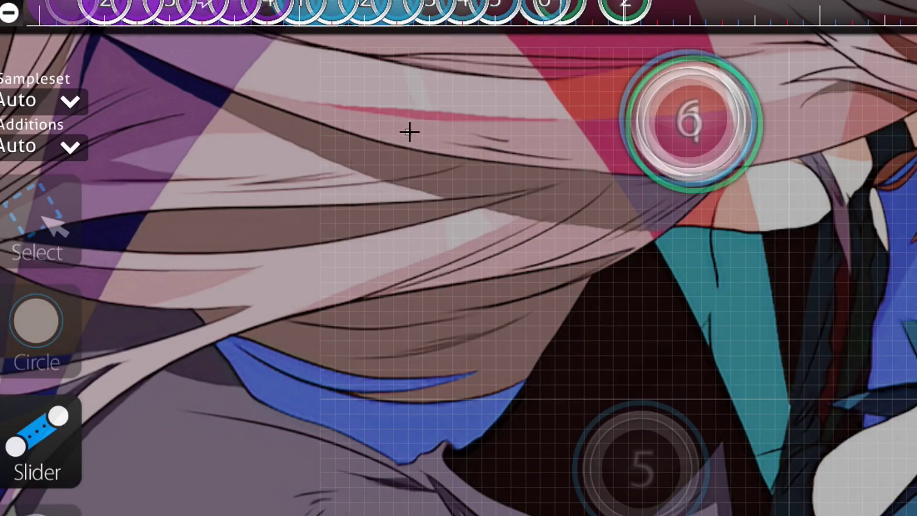
# Draw a curved slider, shift it up-right, and convert it to a stream at 1.00x distance snap.
pyautogui.click(408, 132)
pyautogui.click(460, 216)
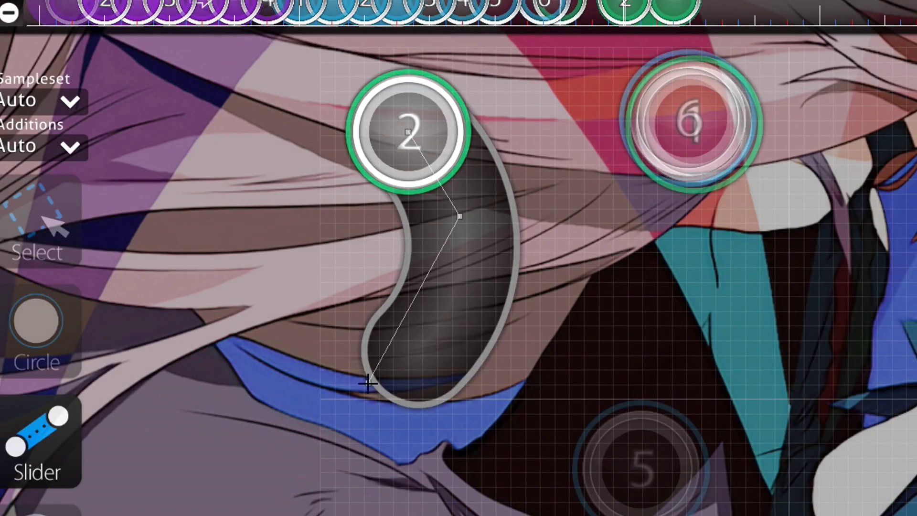
pyautogui.rightClick(344, 401)
pyautogui.press('1')
pyautogui.moveTo(459, 225); pyautogui.dragTo(499, 278)
pyautogui.hotkey('ctrl', 'shift', 'f')
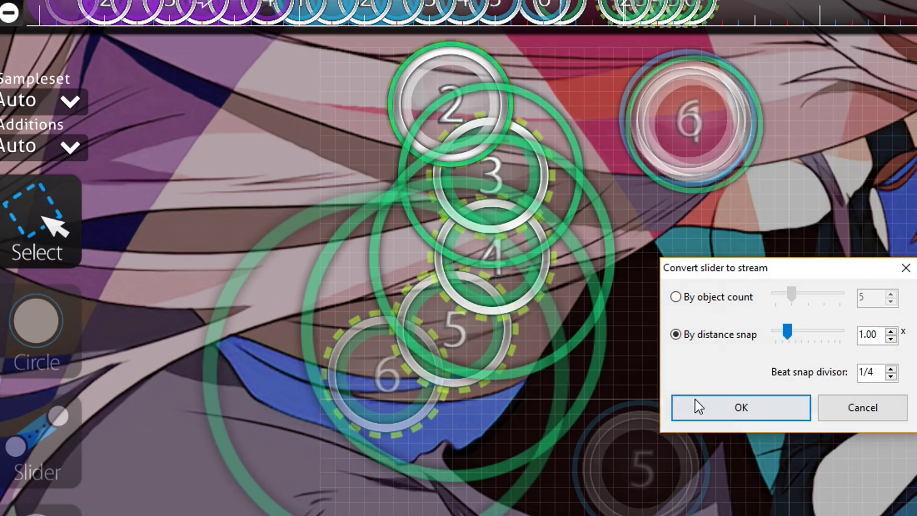
pyautogui.click(789, 412)
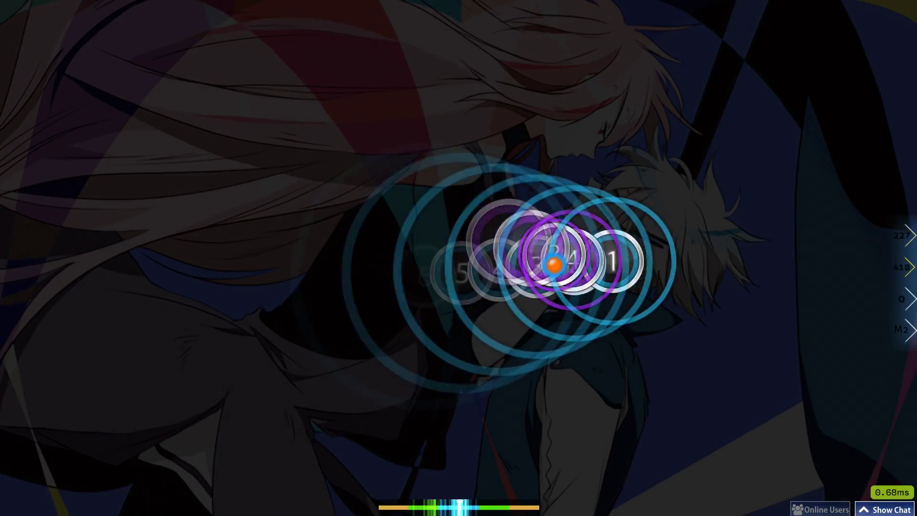
# Alternate Z and X on each incoming circle, slider and stream through the lyric section.
pyautogui.press('x')
pyautogui.press('z')
pyautogui.press('x')
pyautogui.press('x')
pyautogui.press('z')
pyautogui.press('x')
pyautogui.press('x')
pyautogui.press('z')
pyautogui.press('x')
pyautogui.press('x')
pyautogui.press('x')
pyautogui.press('x')
pyautogui.press('x')
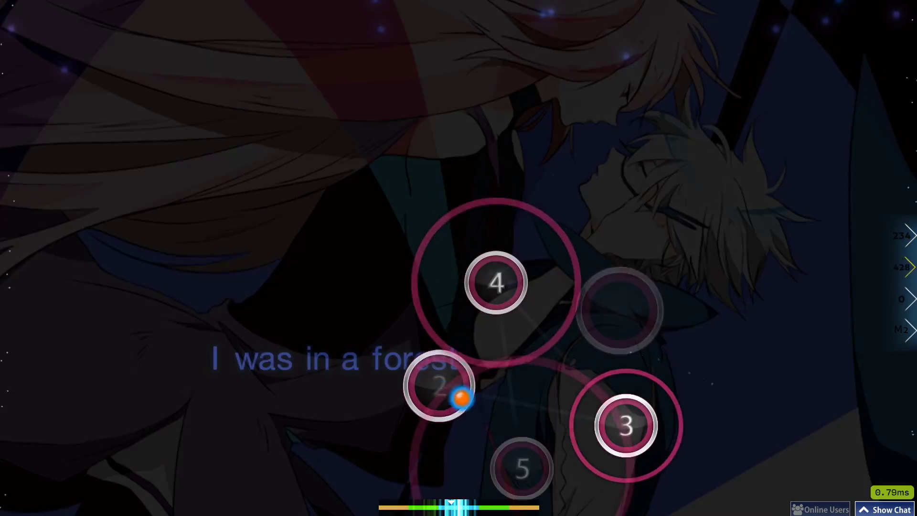
pyautogui.press('x')
pyautogui.press('z')
pyautogui.press('x')
pyautogui.press('z')
pyautogui.press('x')
pyautogui.press('x')
pyautogui.press('z')
pyautogui.press('x')
pyautogui.press('z')
pyautogui.press('x')
pyautogui.press('x')
pyautogui.press('z')
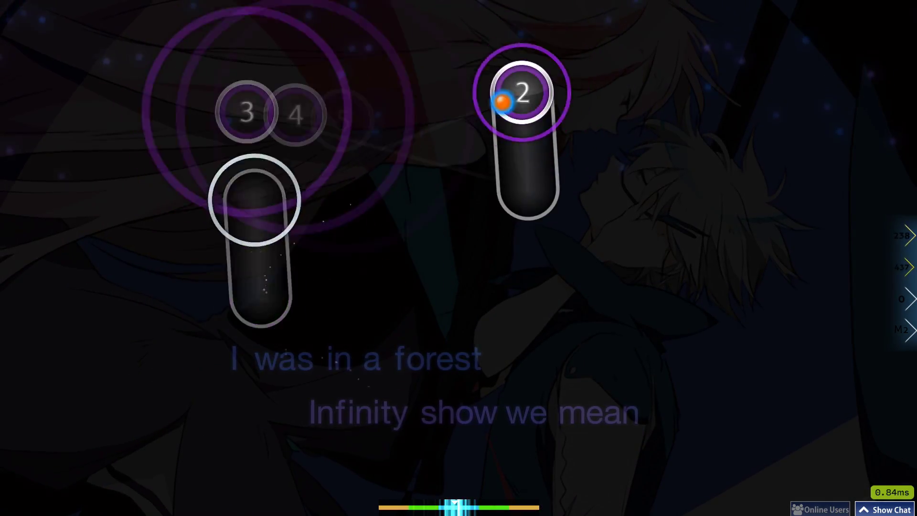
pyautogui.press('x')
pyautogui.press('z')
pyautogui.press('x')
pyautogui.press('z')
pyautogui.press('x')
pyautogui.press('x')
pyautogui.press('z')
pyautogui.press('x')
pyautogui.press('z')
pyautogui.press('x')
pyautogui.press('x')
pyautogui.press('z')
pyautogui.press('x')
pyautogui.press('z')
pyautogui.press('x')
pyautogui.press('x')
pyautogui.press('z')
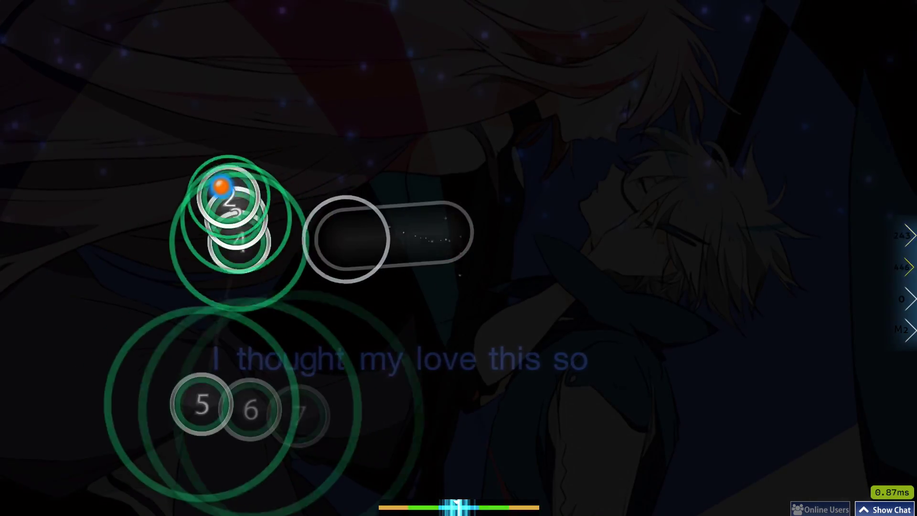
pyautogui.press('x')
pyautogui.press('z')
pyautogui.press('x')
pyautogui.press('z')
pyautogui.press('x')
pyautogui.press('z')
pyautogui.press('x')
pyautogui.press('z')
pyautogui.press('x')
pyautogui.press('z')
pyautogui.press('x')
pyautogui.press('z')
pyautogui.press('x')
pyautogui.press('z')
pyautogui.press('x')
pyautogui.press('z')
pyautogui.press('x')
pyautogui.press('x')
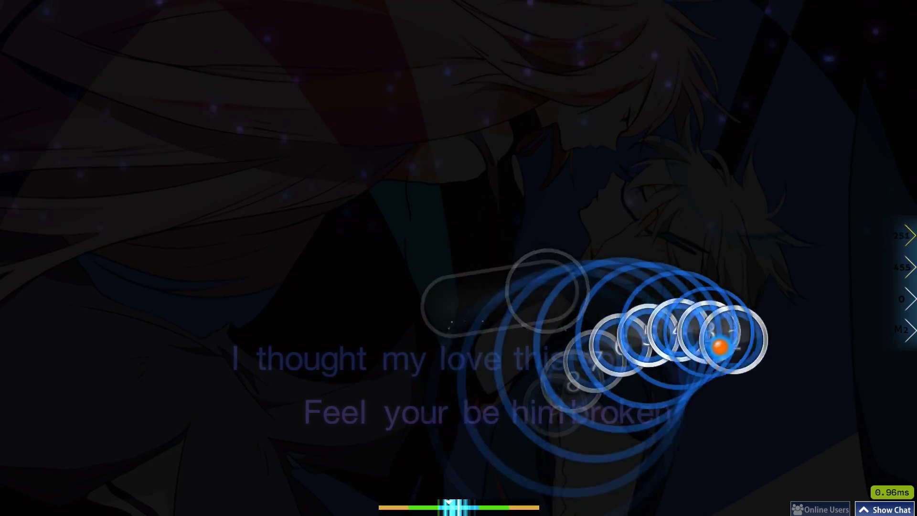